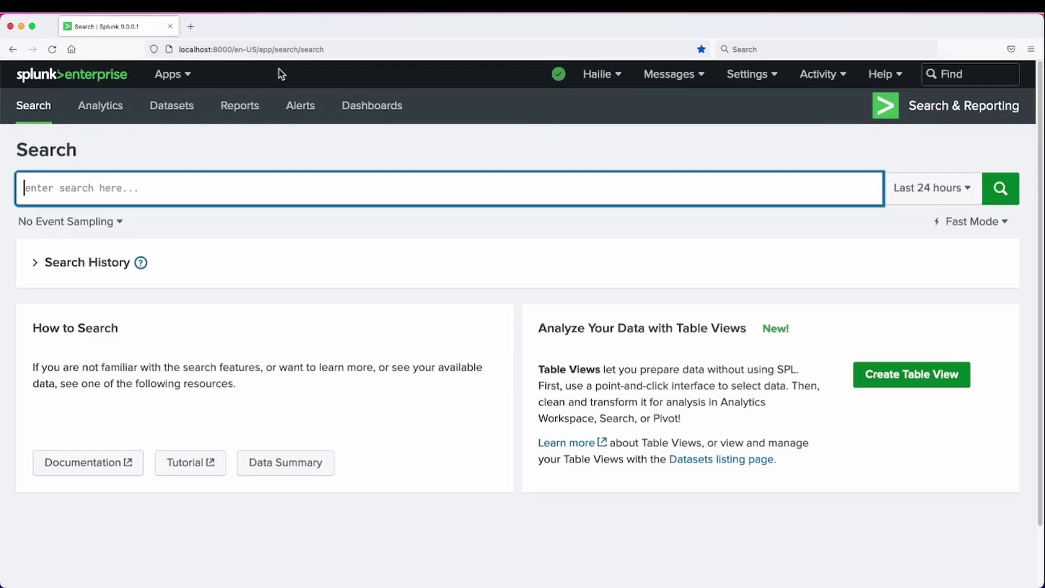
Run an index=web search with the time range set to All time
text(index=web)
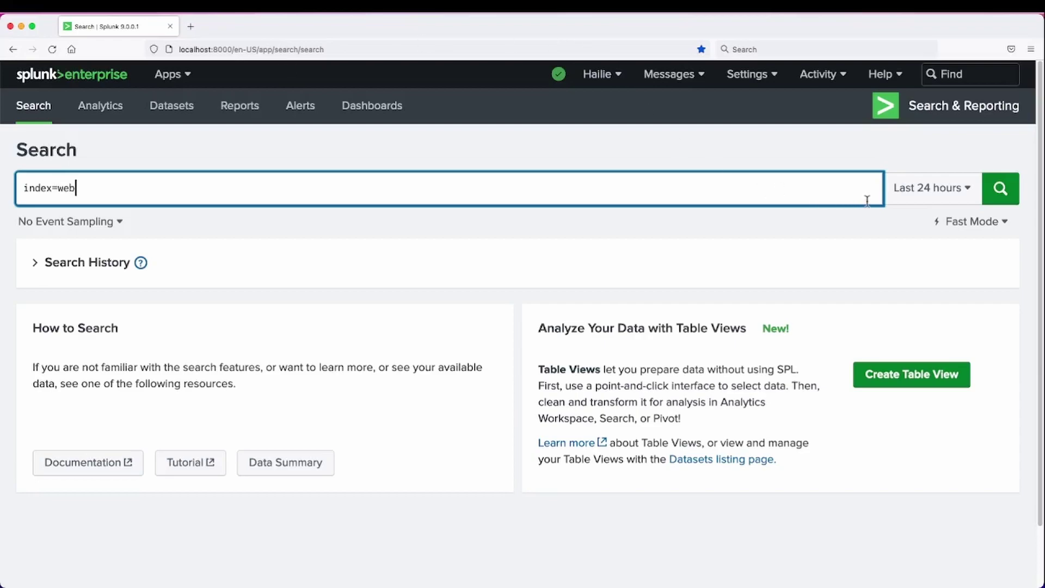
click(898, 199)
click(882, 268)
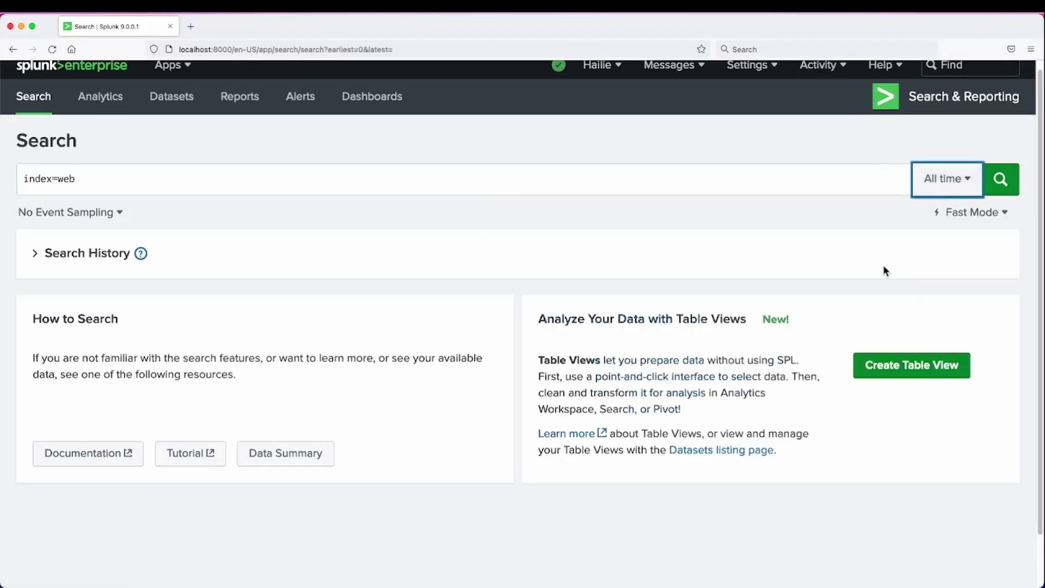
click(999, 194)
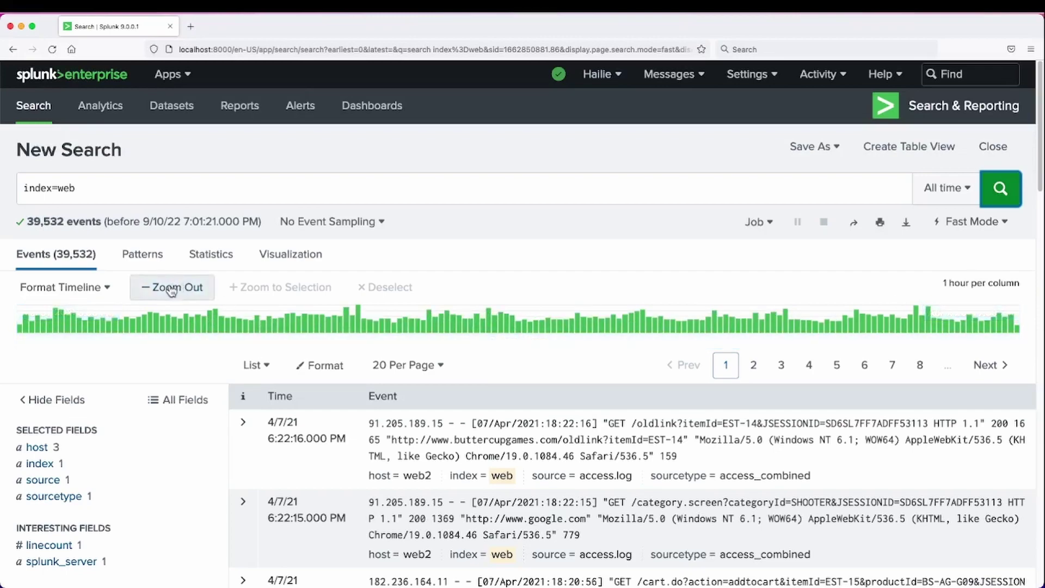
Try the Hidden, Compact and Full timeline formats, ending on Full with axes and dates
click(105, 292)
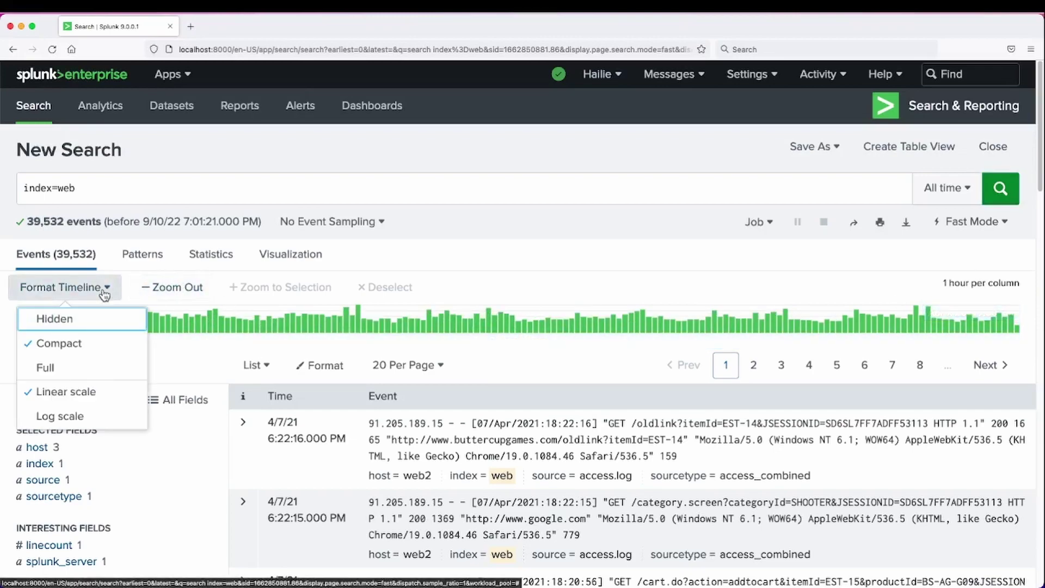
click(97, 318)
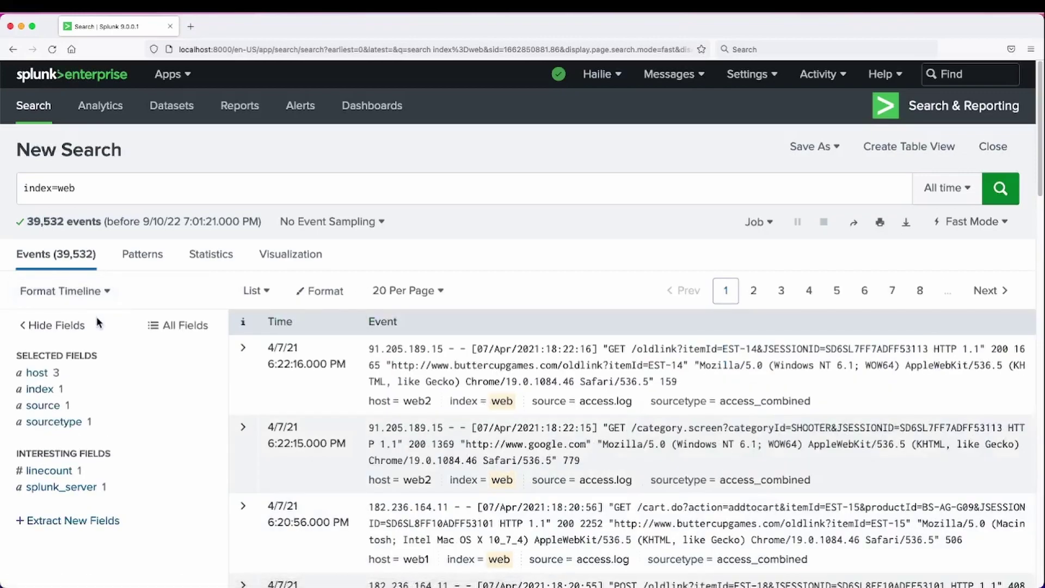
click(97, 293)
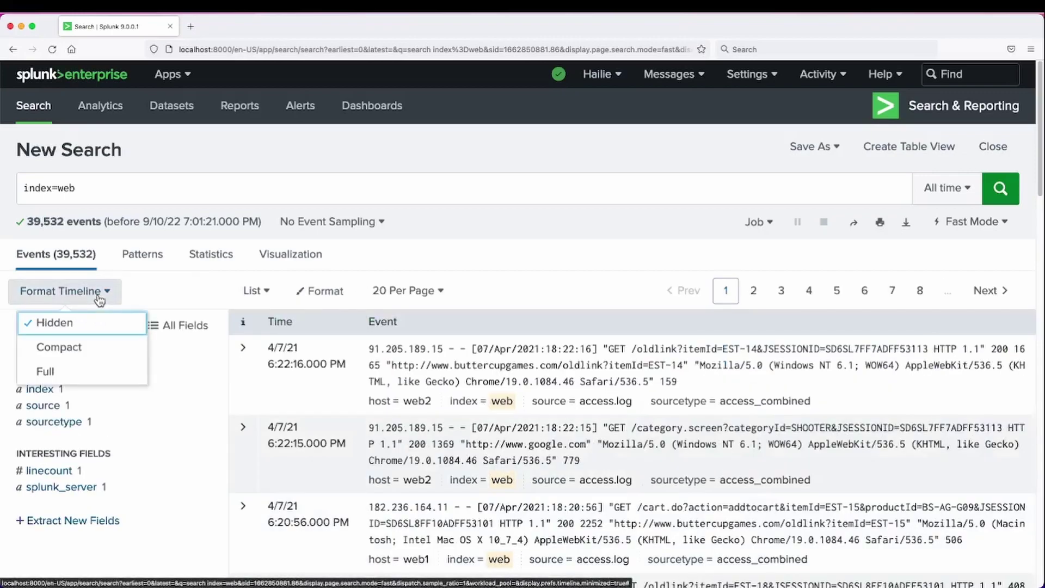
click(95, 348)
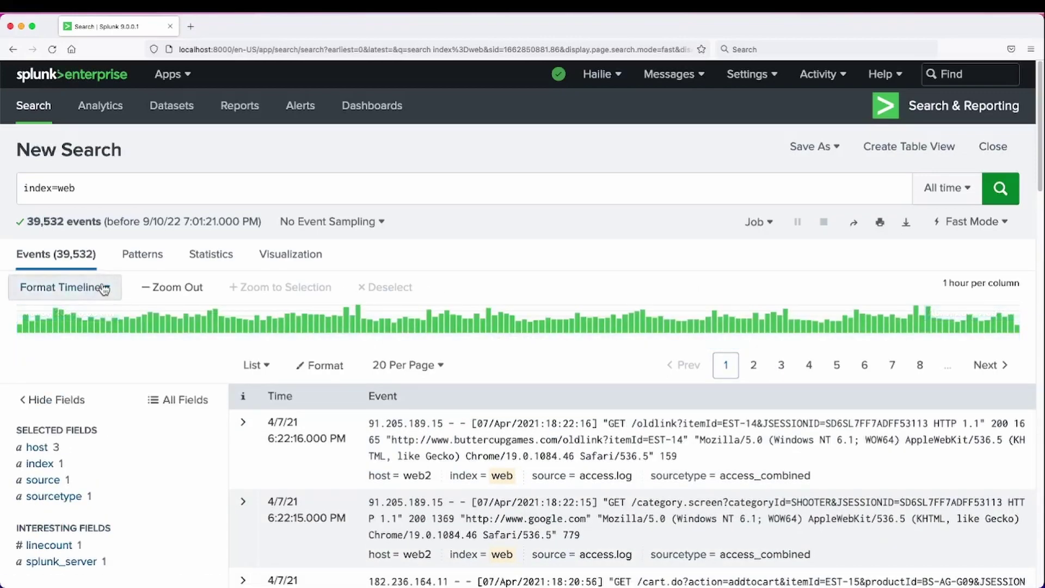
click(76, 287)
click(76, 369)
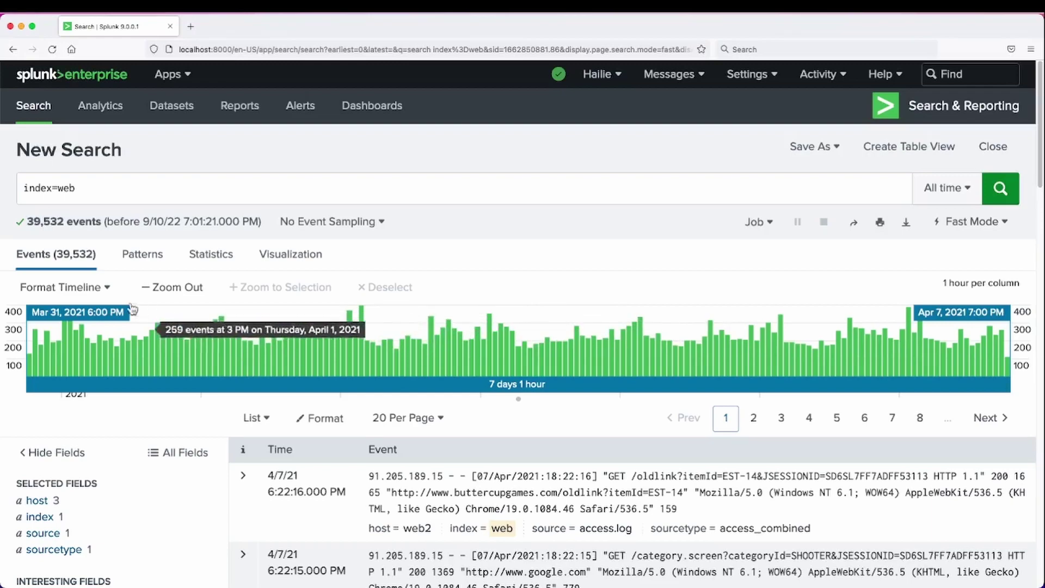
click(61, 287)
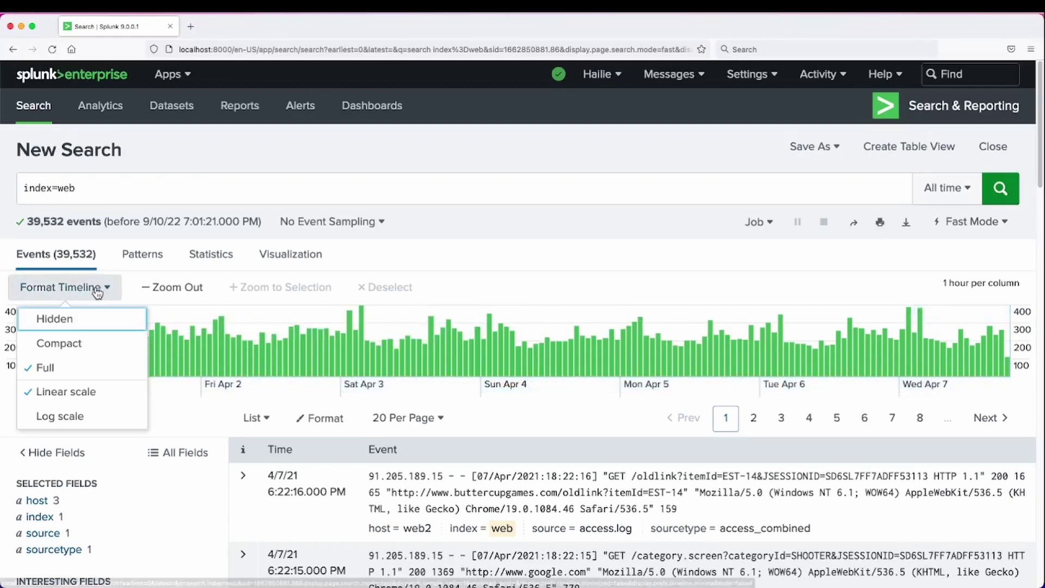
Make the timeline Compact and zoom to the span from Apr 3, 6 AM to Apr 4, 9 AM
click(78, 348)
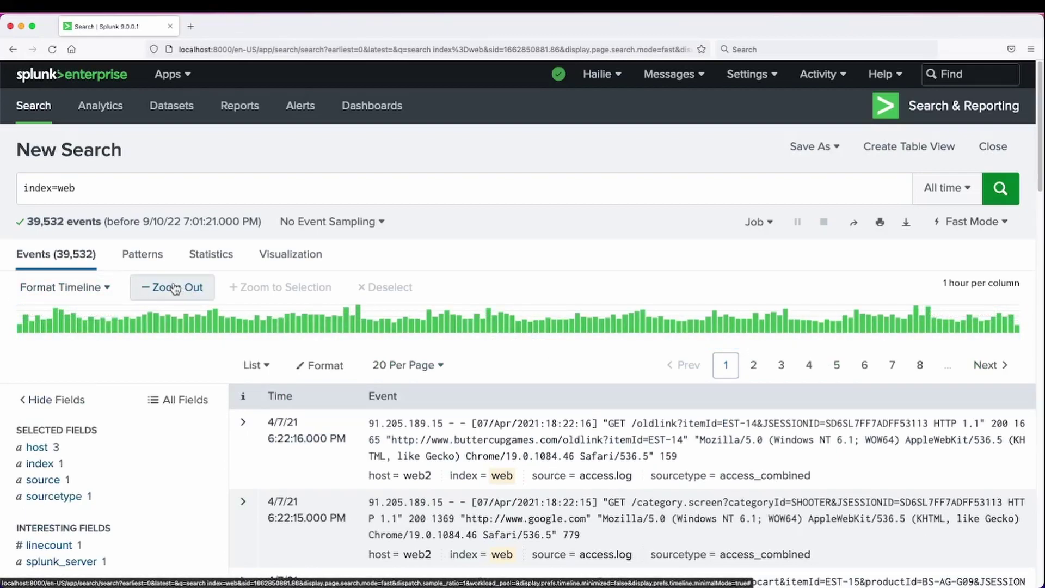
double_click(259, 299)
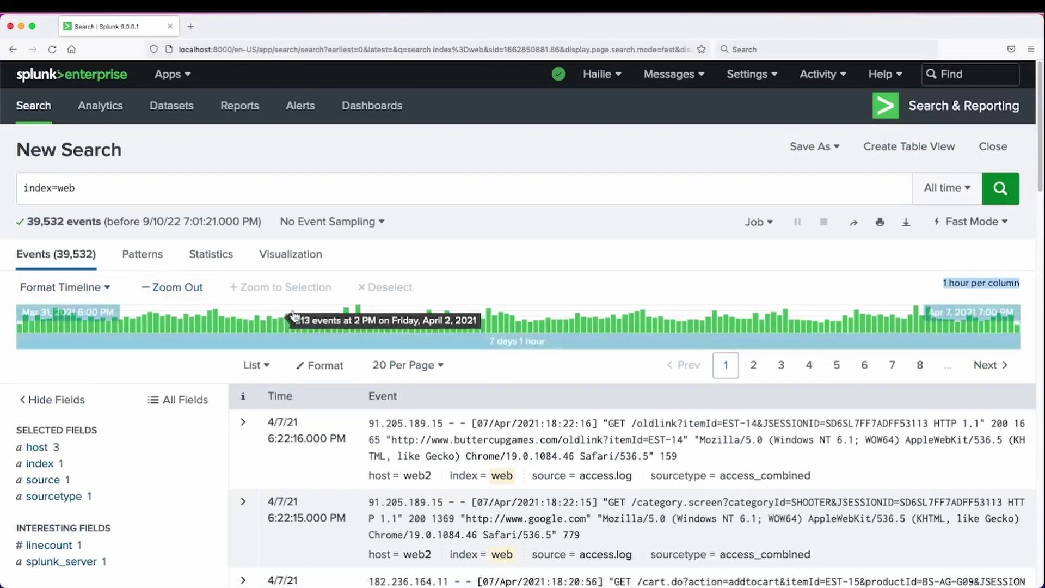
click(369, 323)
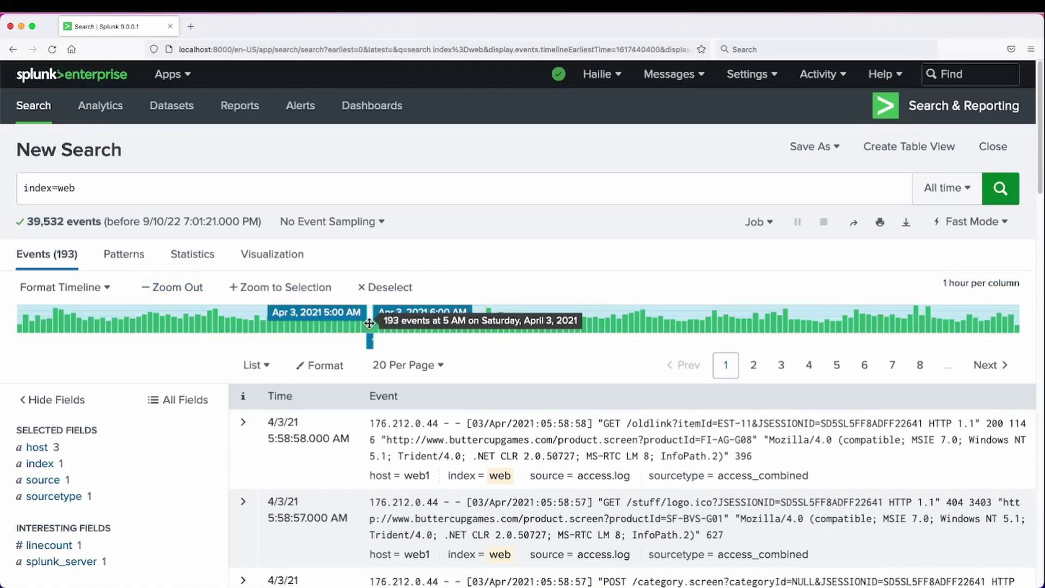
drag(374, 323, 525, 332)
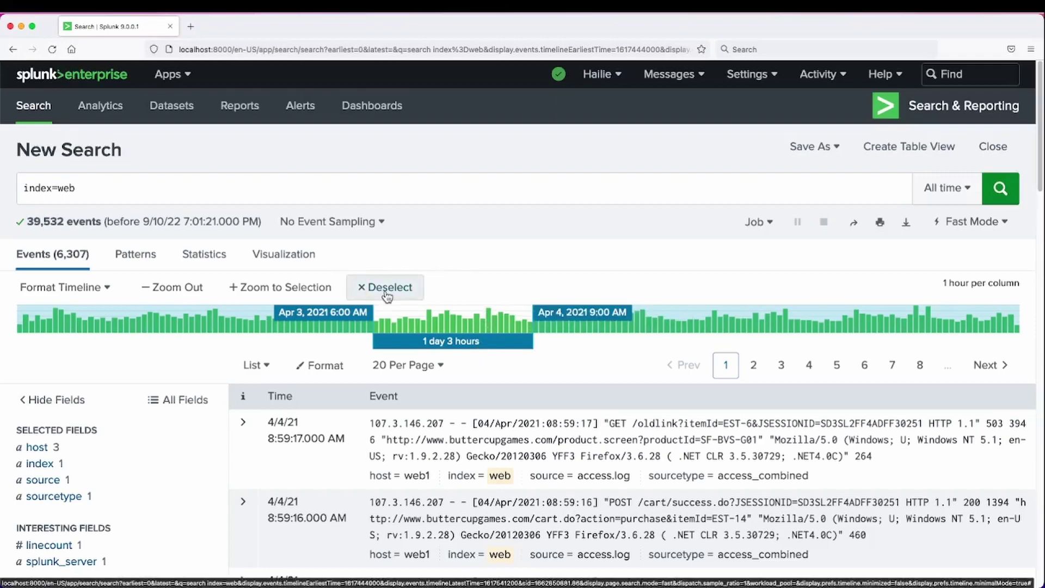
click(320, 294)
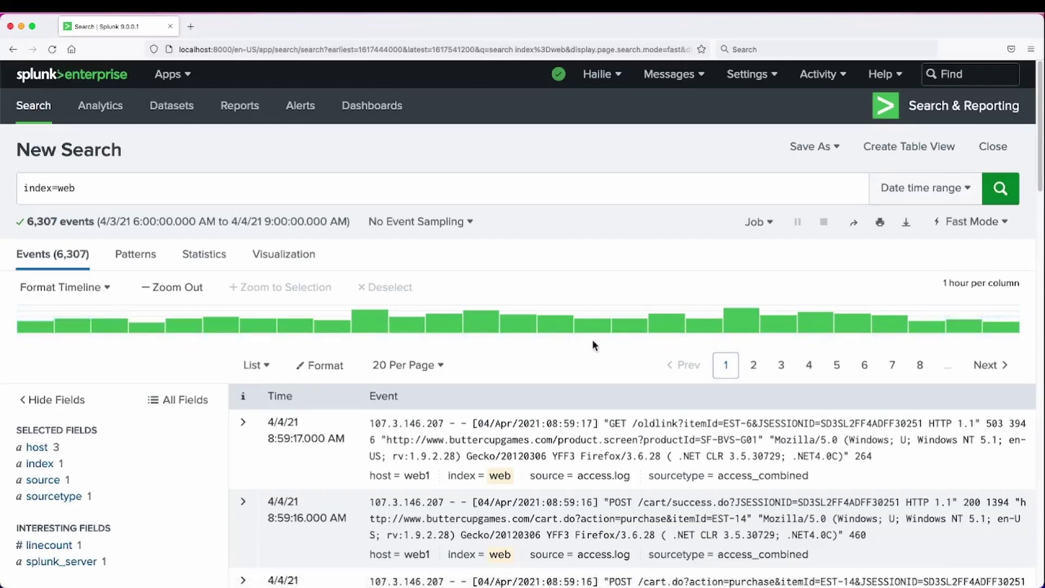
Scroll the results, then open the time picker showing 04/03/2021 06:00 to 04/04/2021 09:00
mouse_move(316, 331)
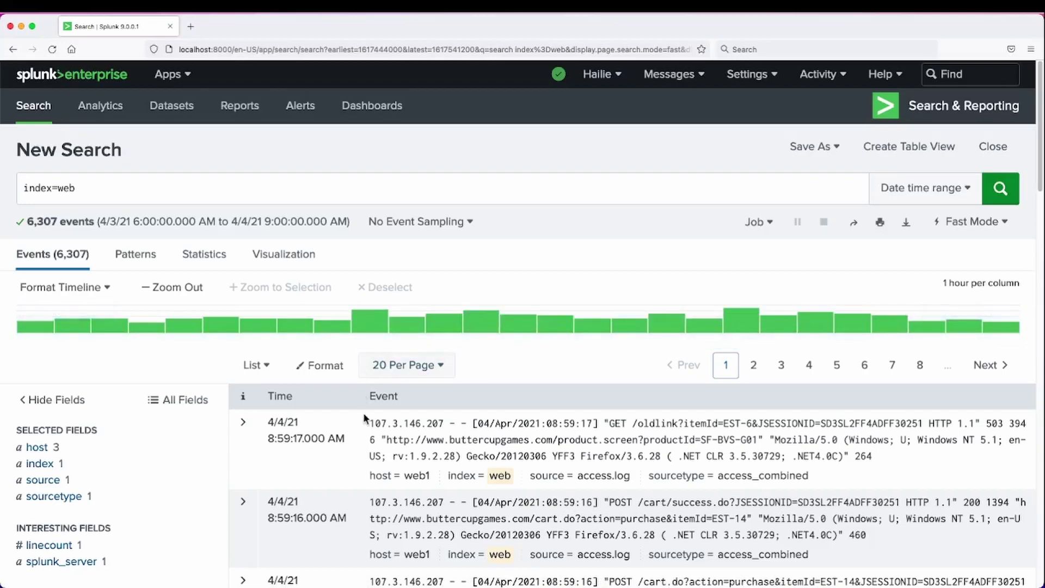
scroll(363, 416, down, 5)
scroll(363, 414, down, 1)
scroll(364, 413, up, 6)
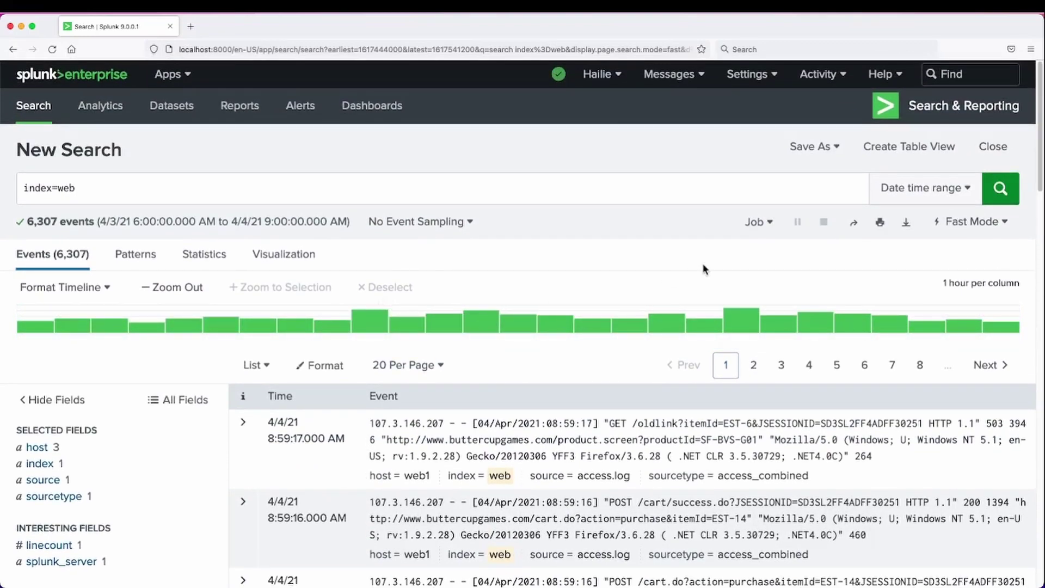
click(944, 189)
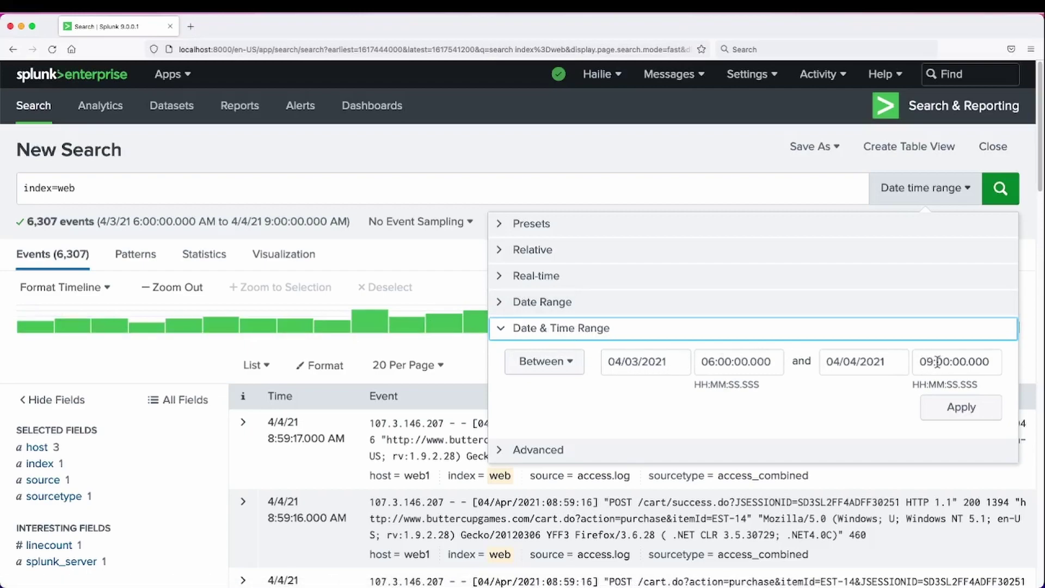
Close and reopen the time picker, then expand its Presets list
click(949, 196)
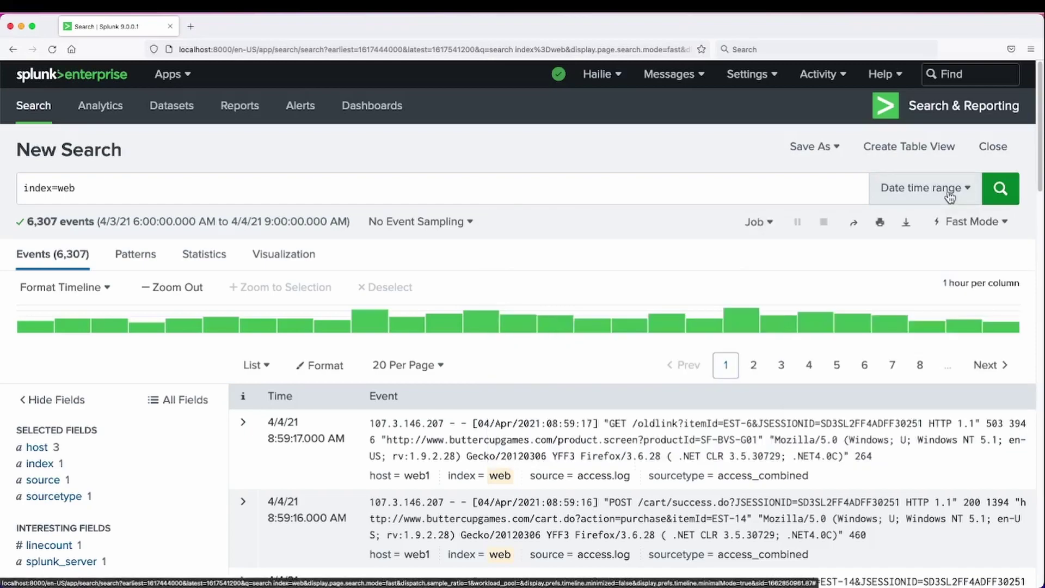
click(950, 196)
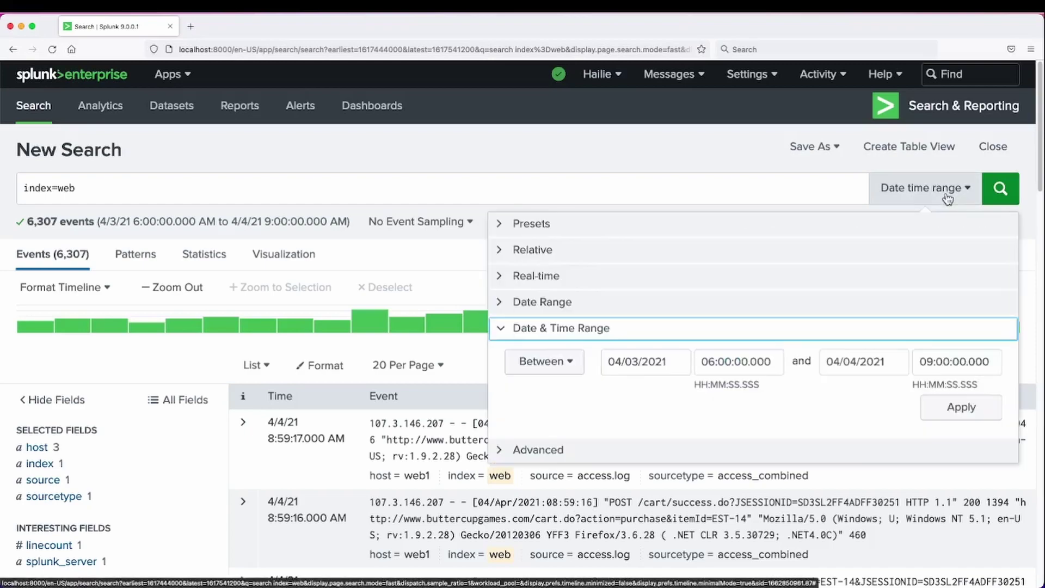
click(533, 228)
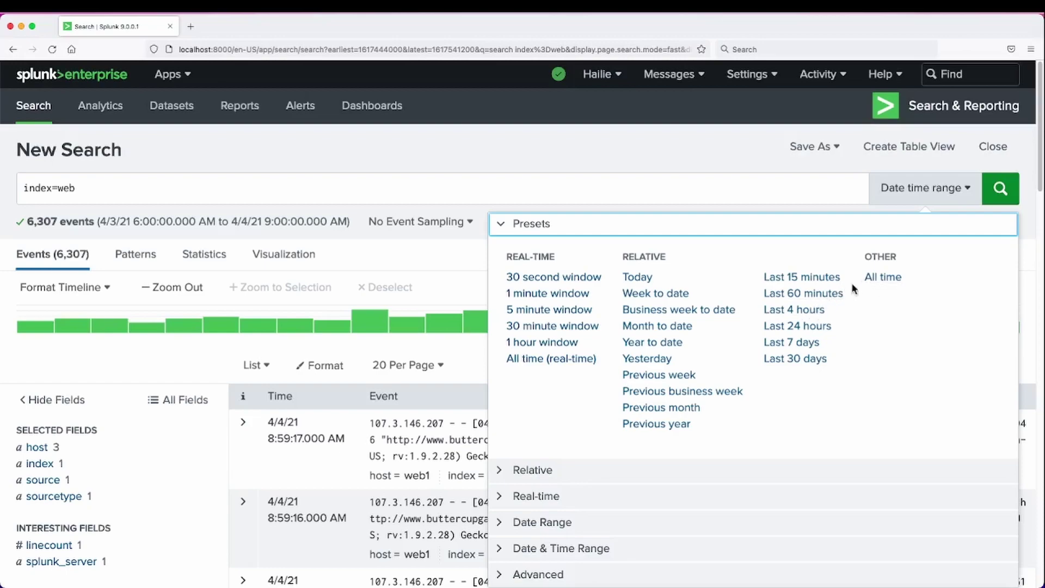
Choose All time and change the query from index=web to index=*, then rerun it
click(871, 280)
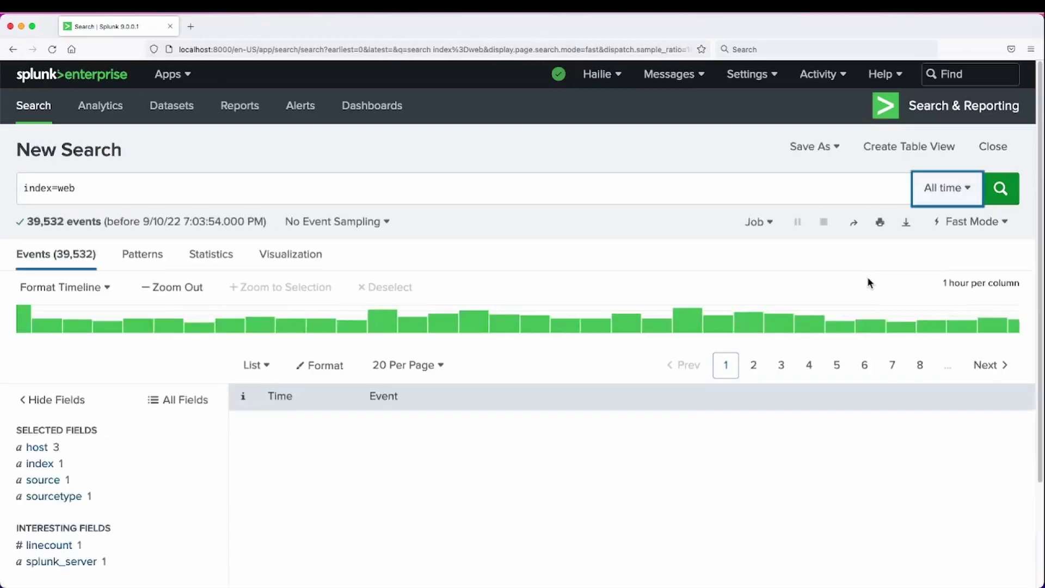
double_click(58, 188)
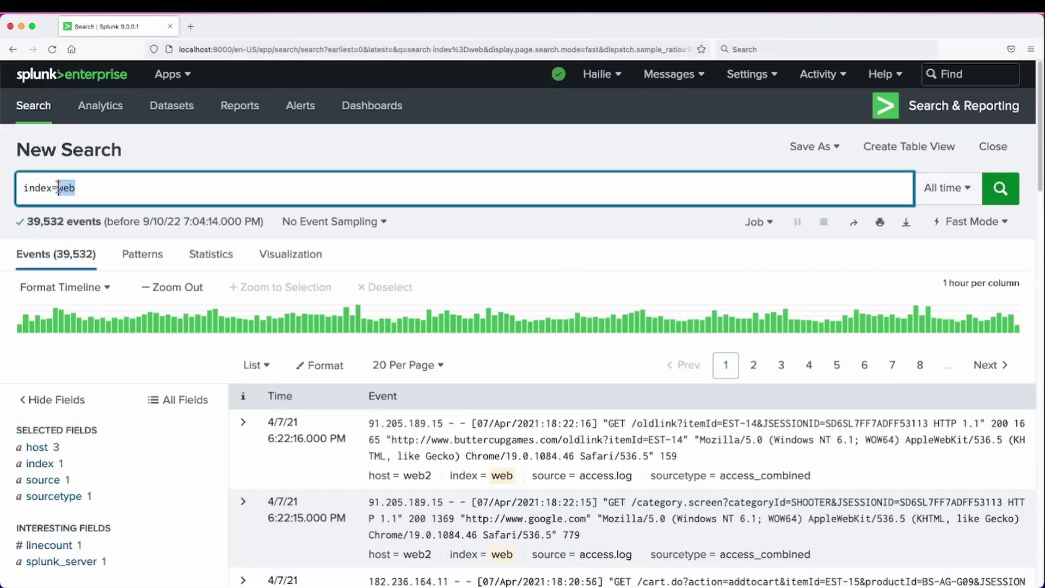
text(*)
key(Return)
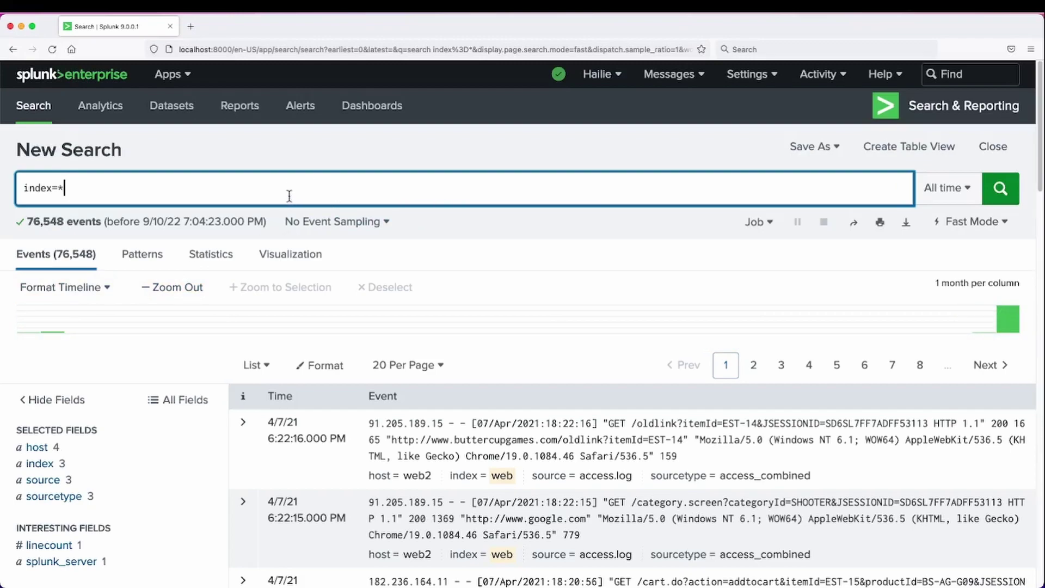
Add earliest=-2y latest=now to the index=* query and re-run the search
text(earliest=-2y latest=now)
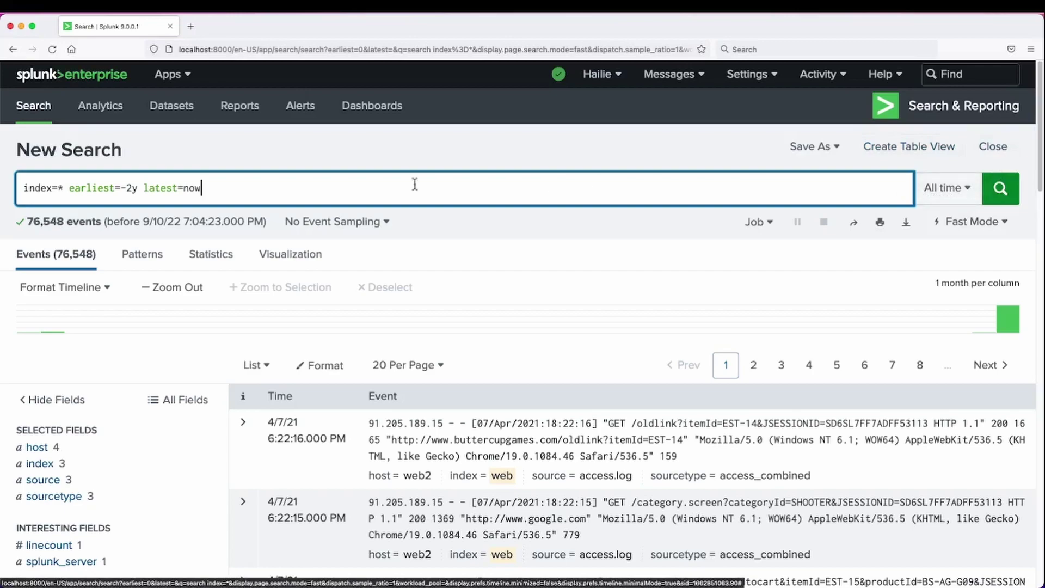
mouse_move(54, 333)
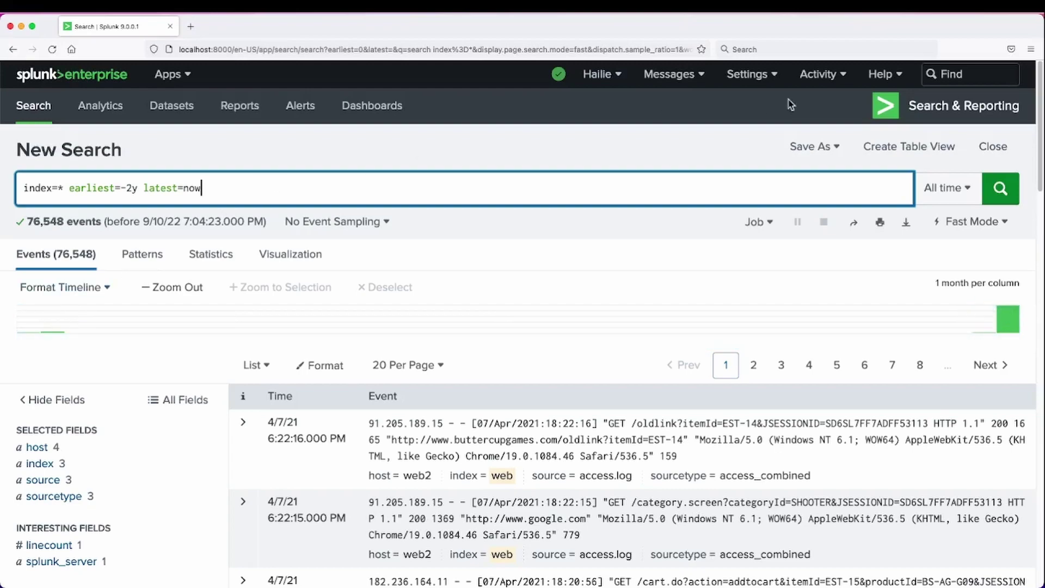
click(1000, 190)
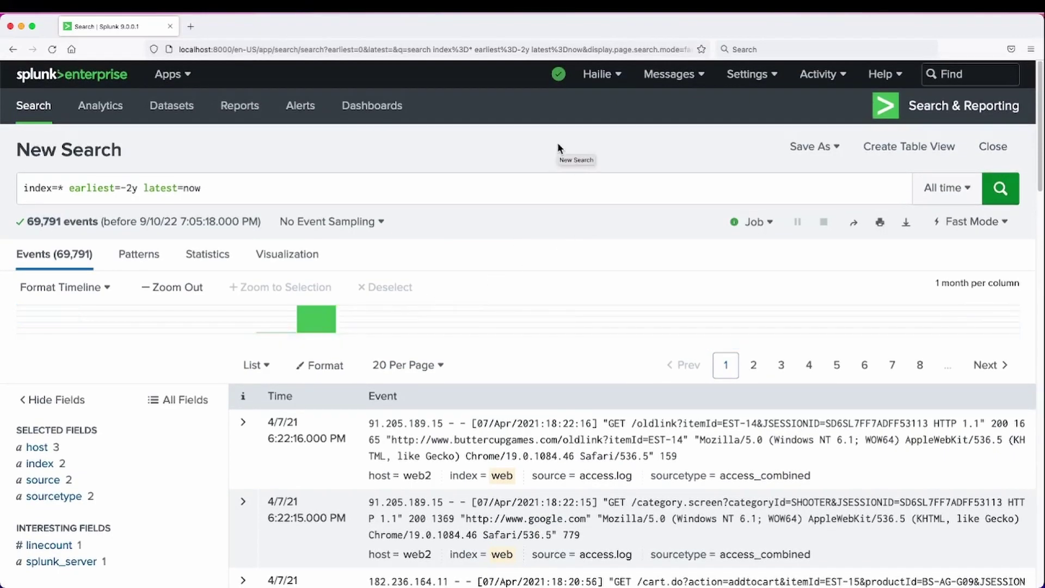
In the time picker's Relative section, set Earliest to 2 Years Ago with Latest at Now
click(938, 196)
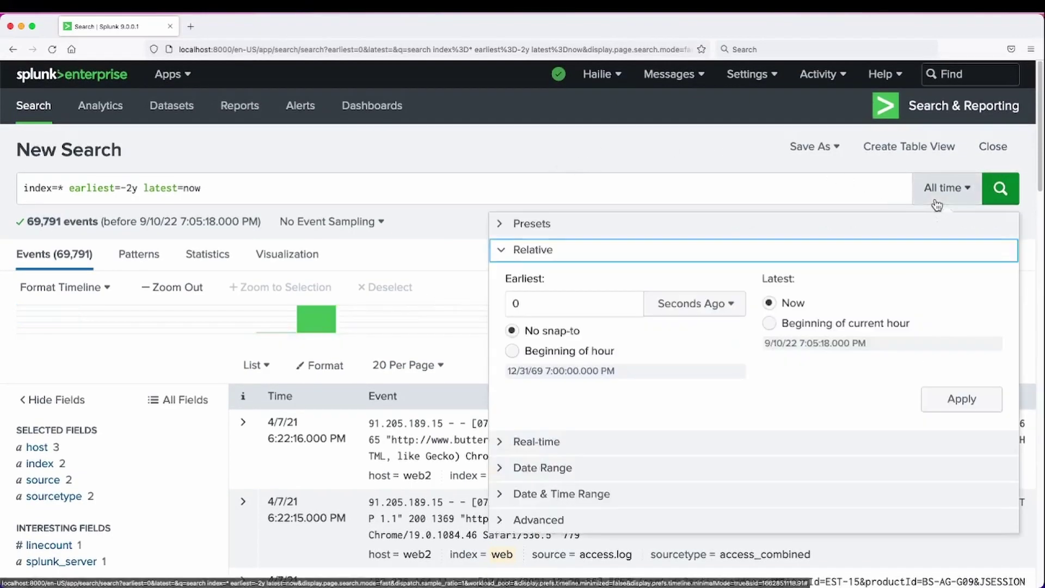
click(503, 222)
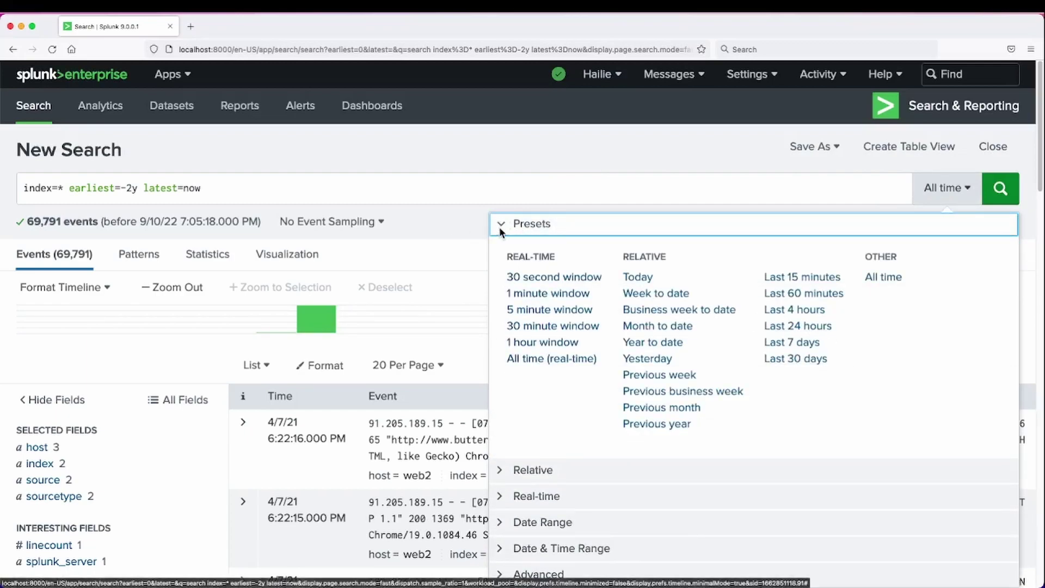
click(496, 471)
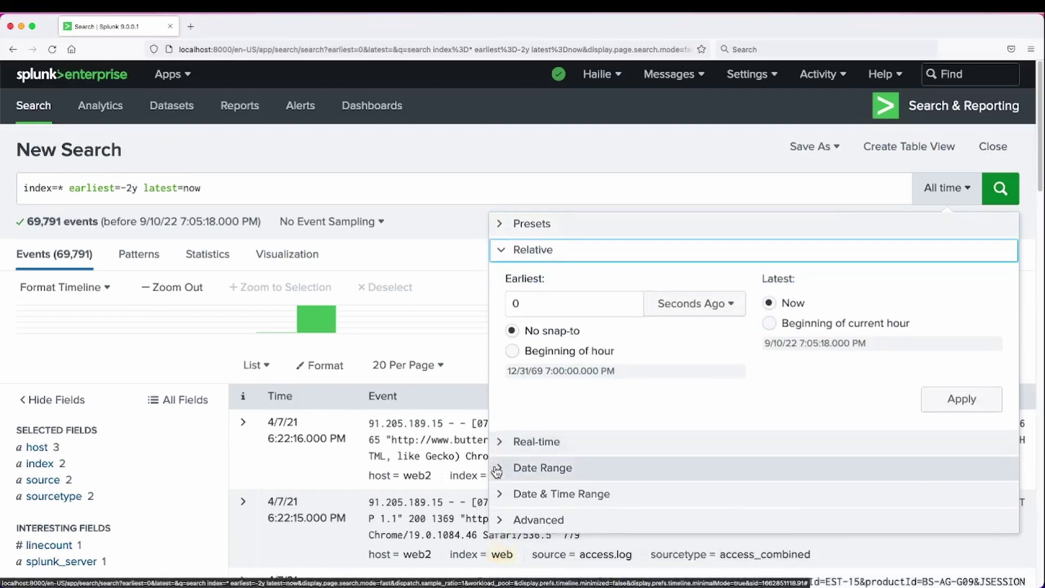
click(687, 303)
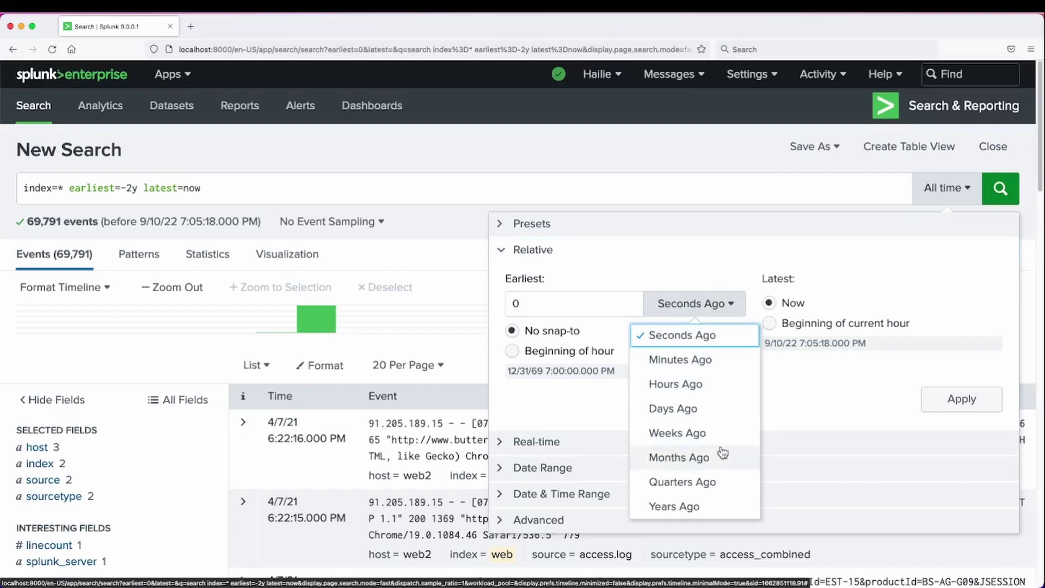
click(542, 303)
key(BackSpace)
text(2)
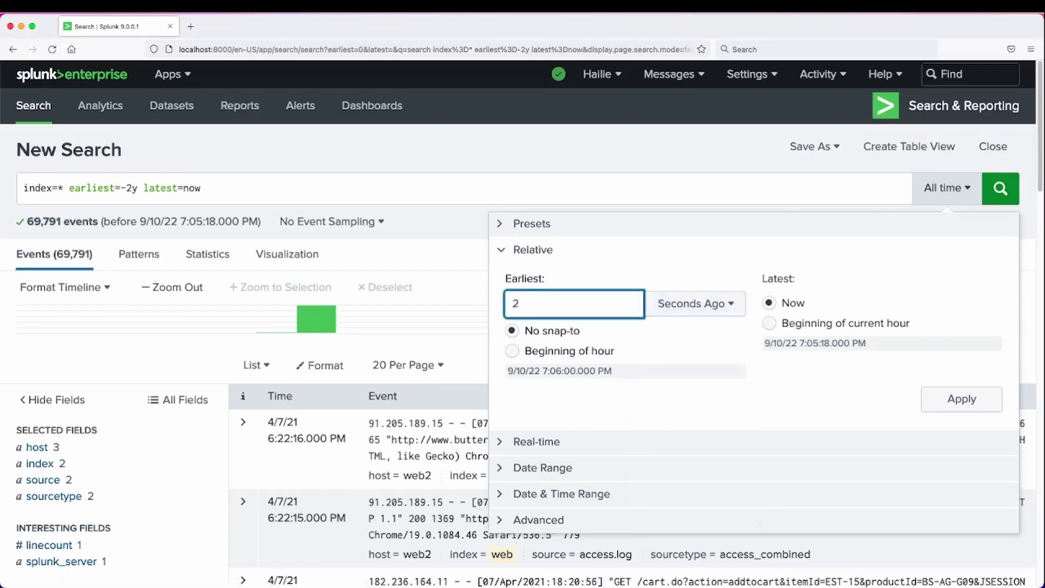
click(698, 305)
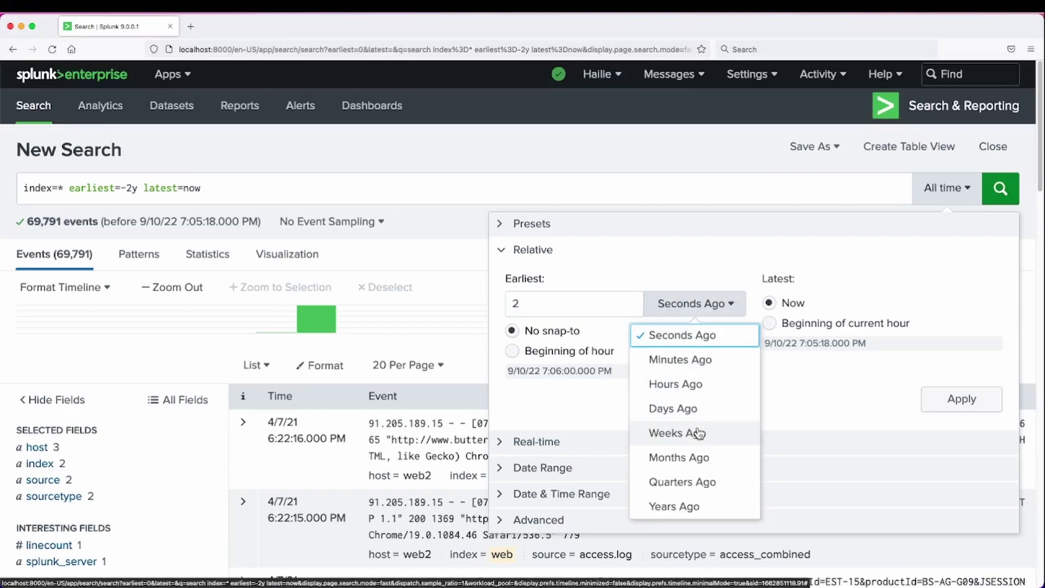
click(706, 506)
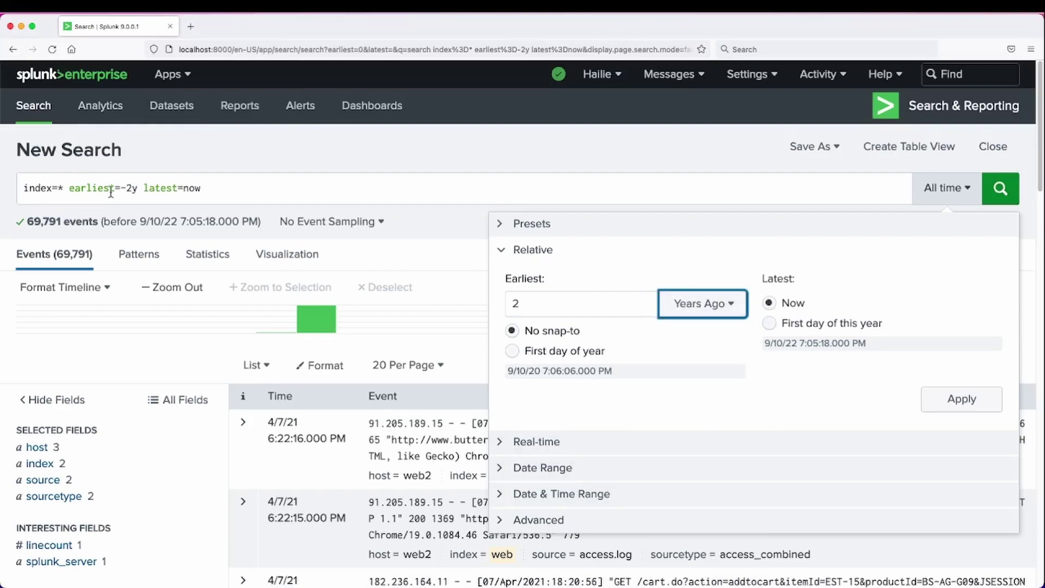
Expand the Real-time section, then set the Date Range to Between two dates
click(503, 441)
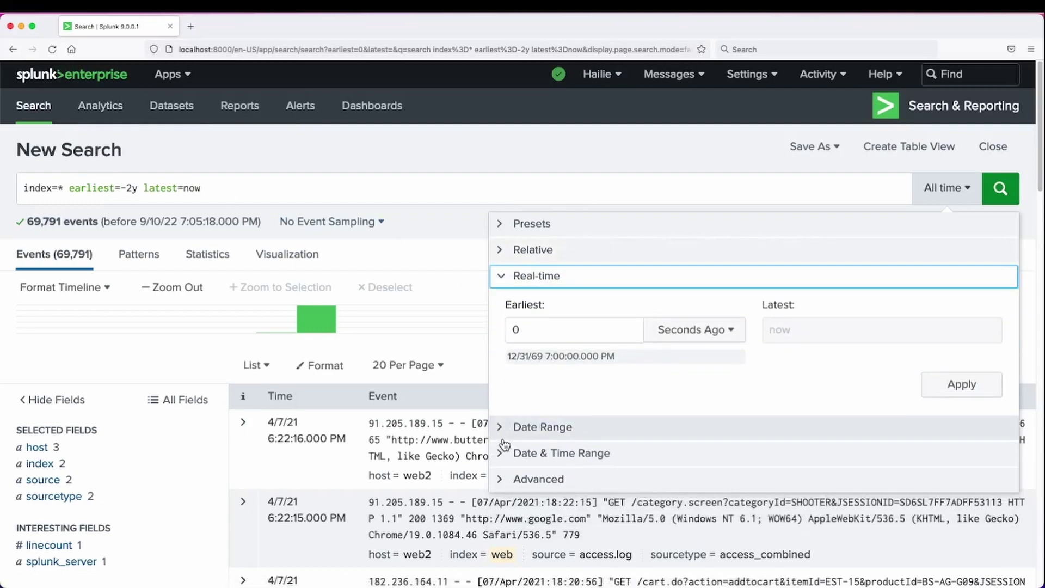
click(499, 427)
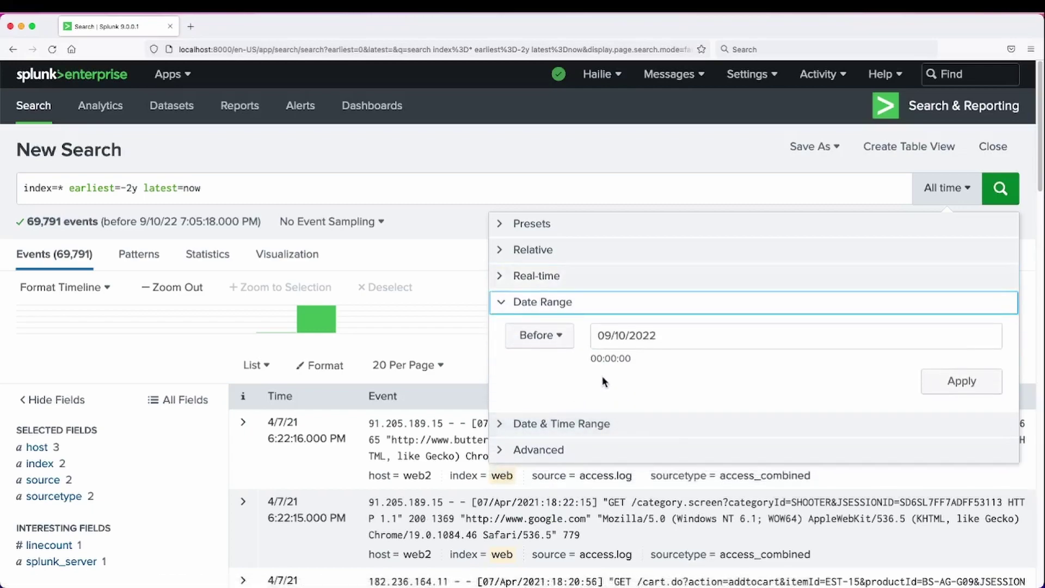
click(556, 342)
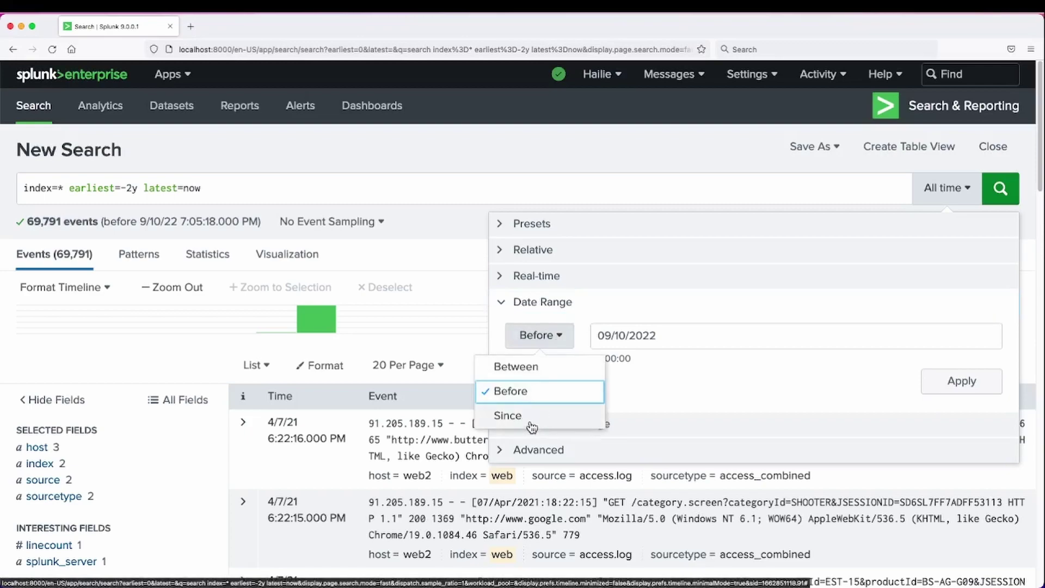
click(514, 366)
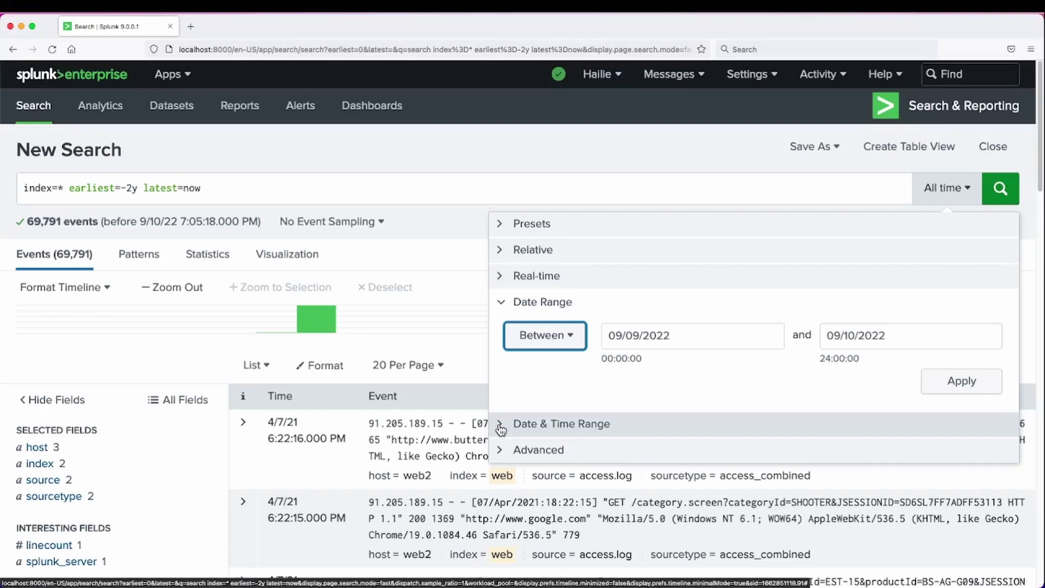
Set Date & Time Range to Between, expand Advanced, and open the time range documentation
click(501, 427)
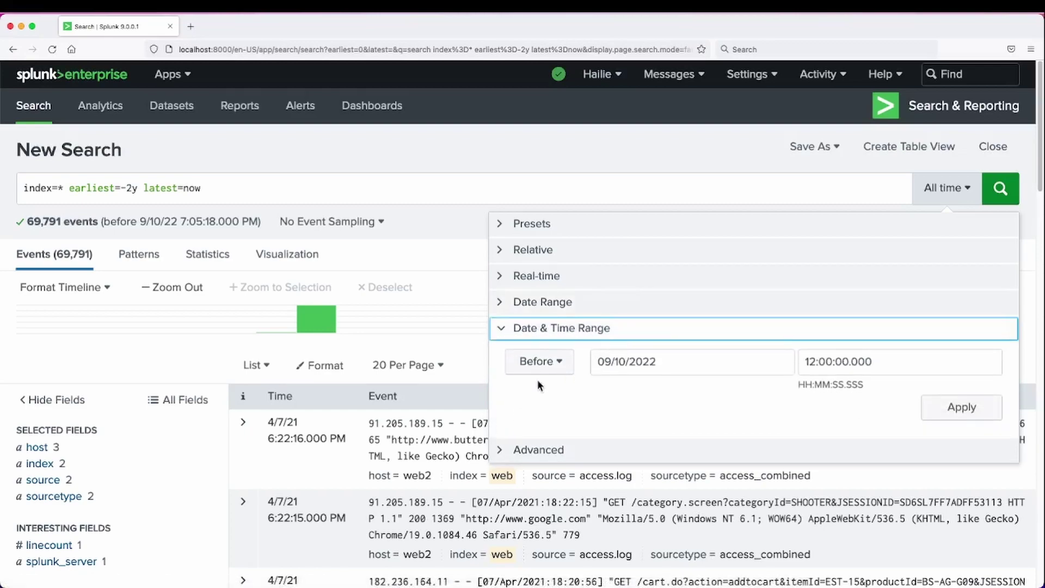
click(526, 365)
click(528, 393)
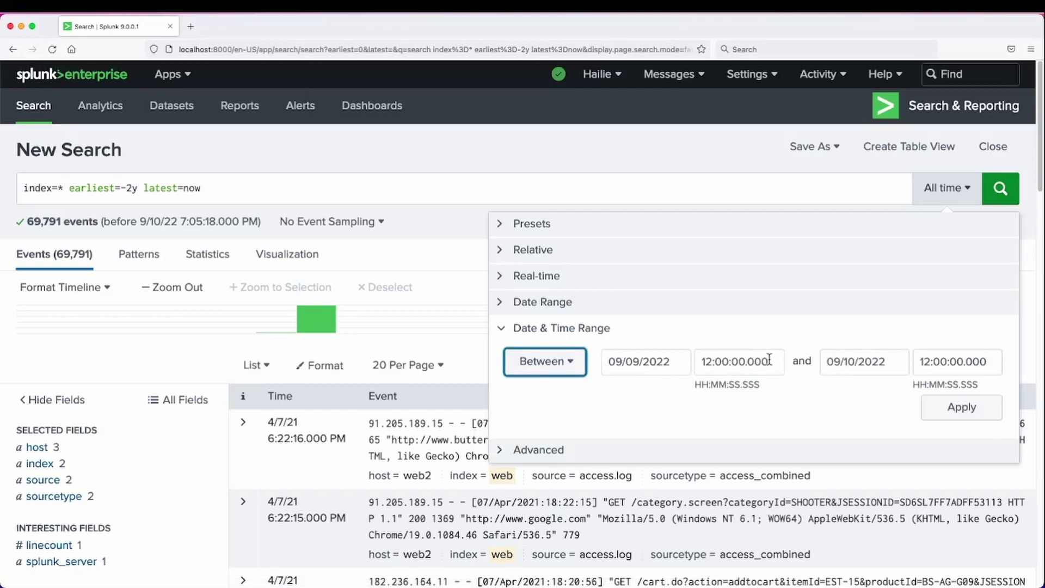
click(506, 447)
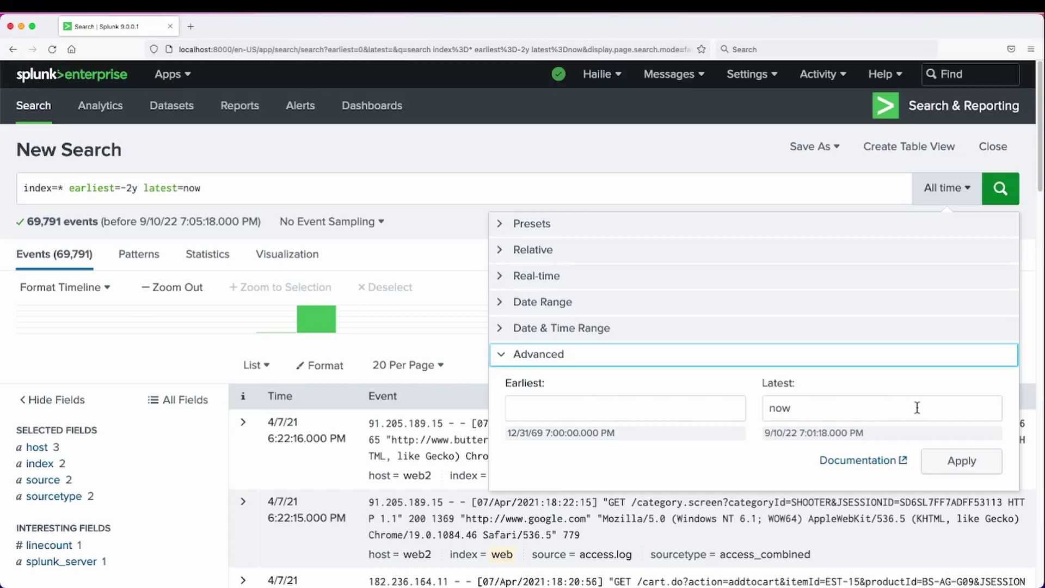
click(860, 460)
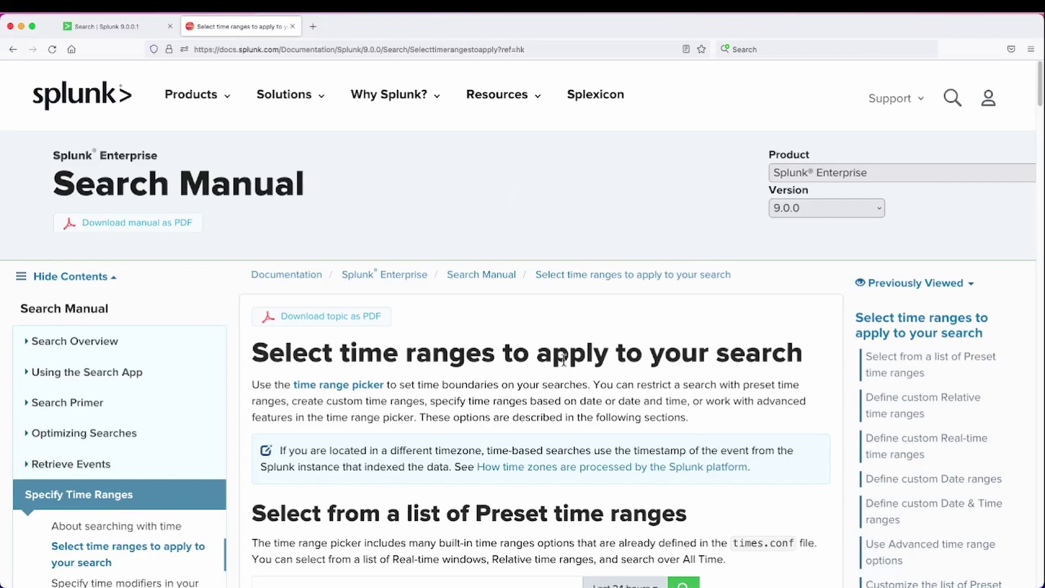
Read through the Search Manual's time range sections, then return to the Splunk Search tab
scroll(563, 359, down, 6)
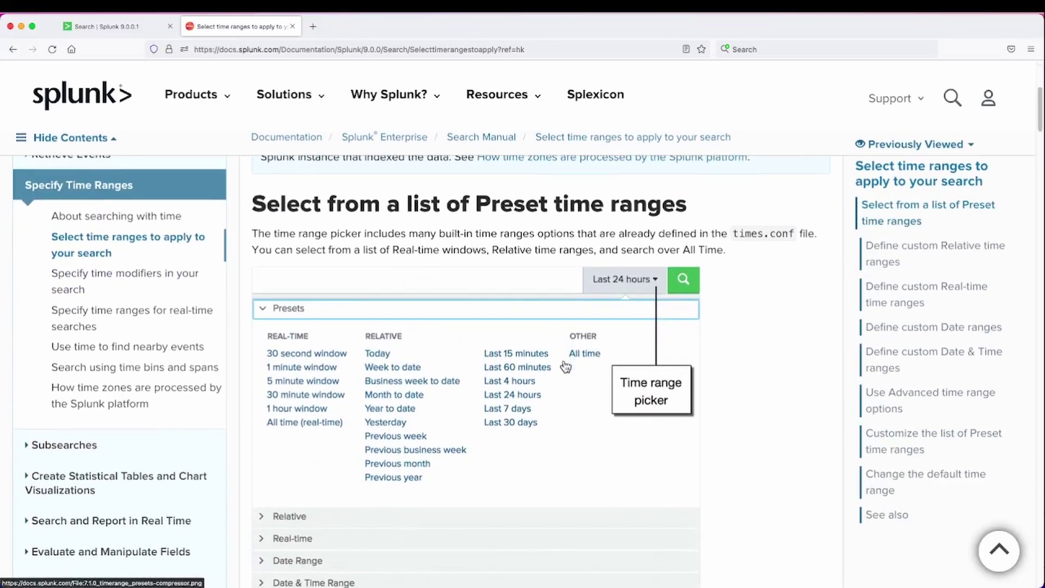
scroll(566, 366, down, 6)
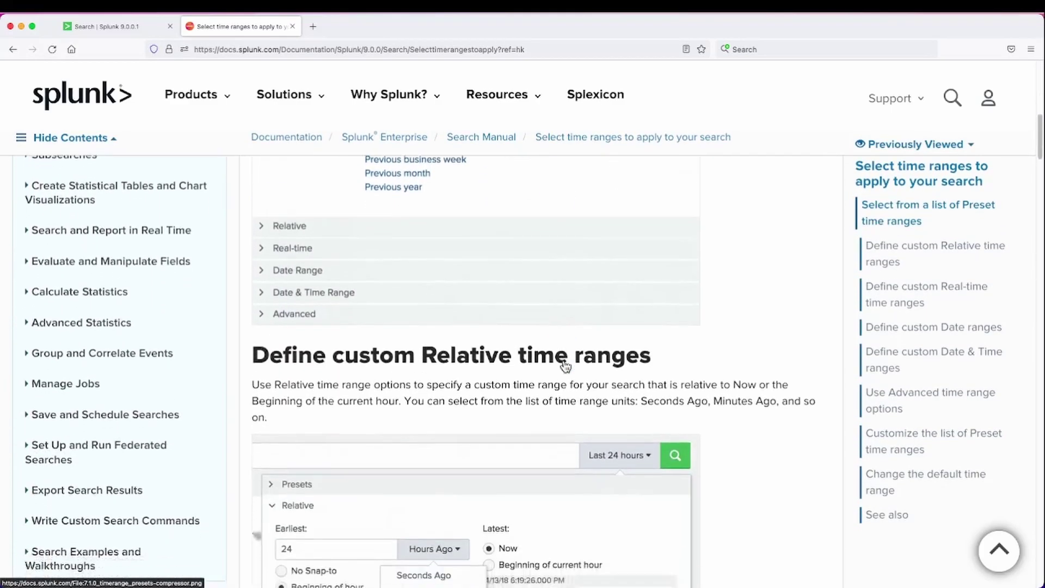
scroll(566, 366, down, 17)
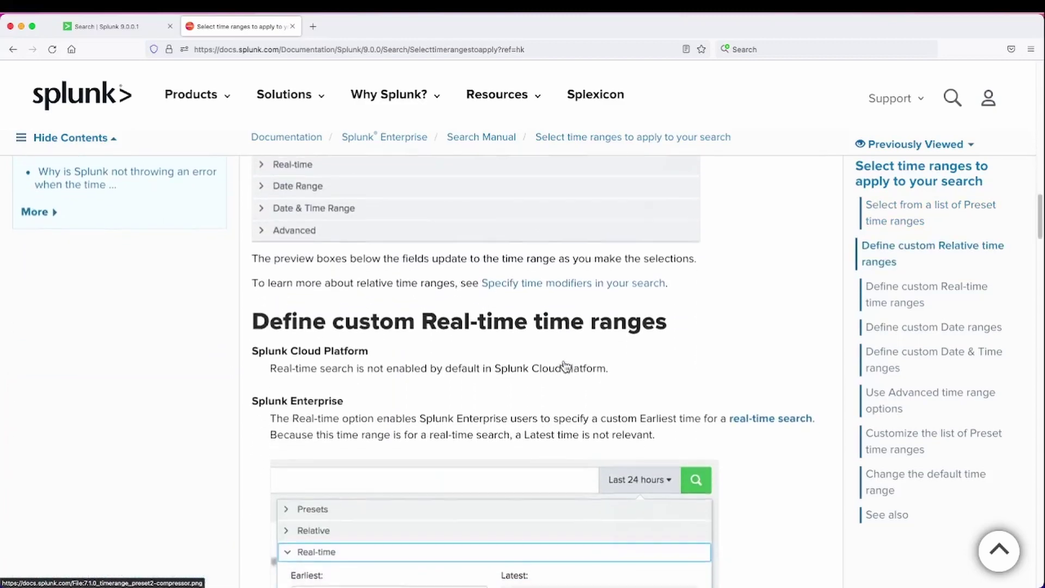
scroll(566, 366, down, 15)
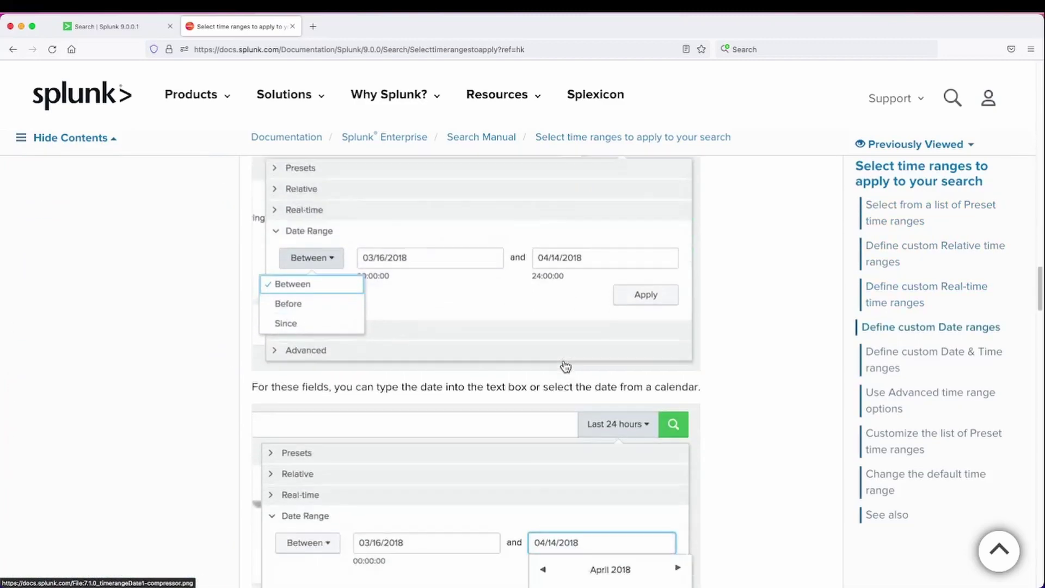
scroll(566, 367, down, 4)
scroll(566, 366, up, 15)
key(ctrl+shift+Tab)
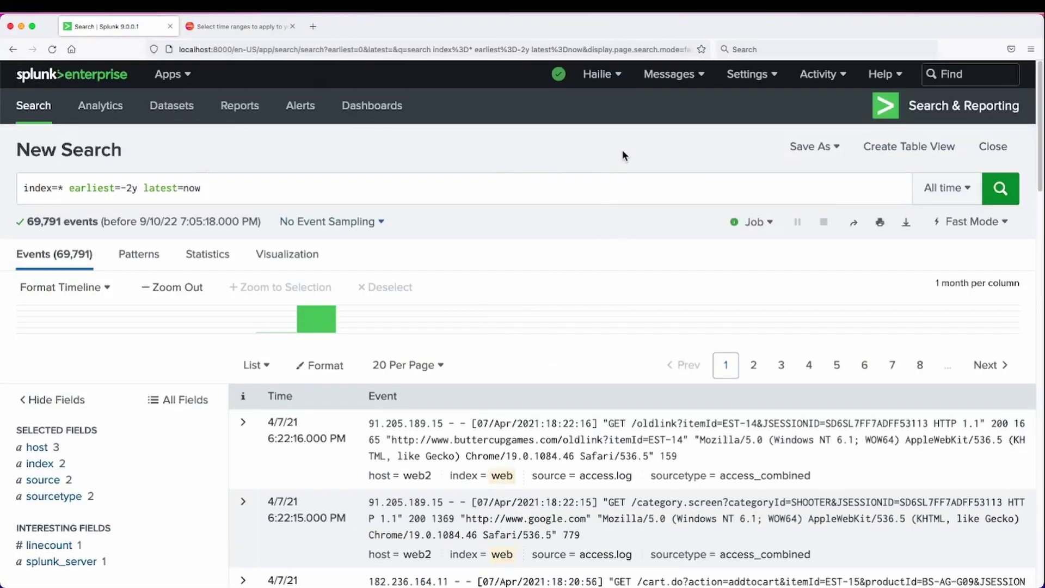